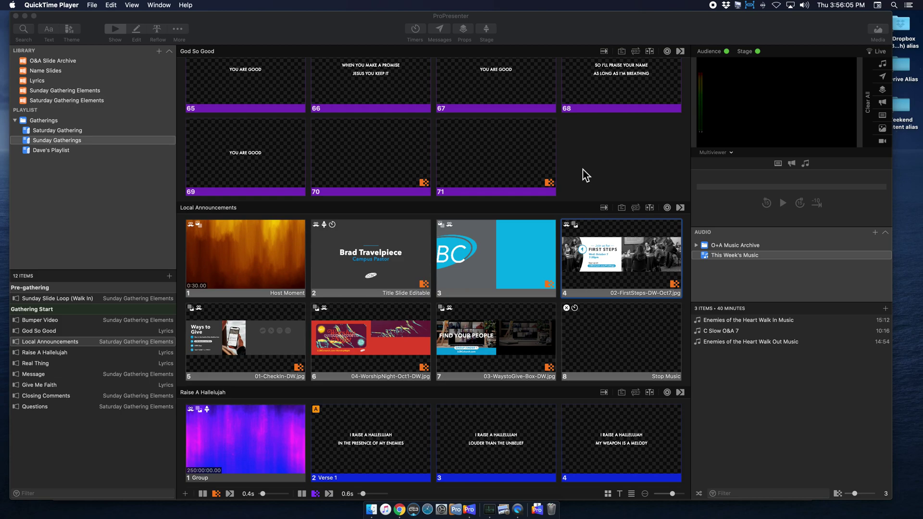
- Switch from QuickTime Player to the ProPresenter window showing the Sunday Gatherings playlist
{"action": "left_click", "coordinate": [591, 164]}
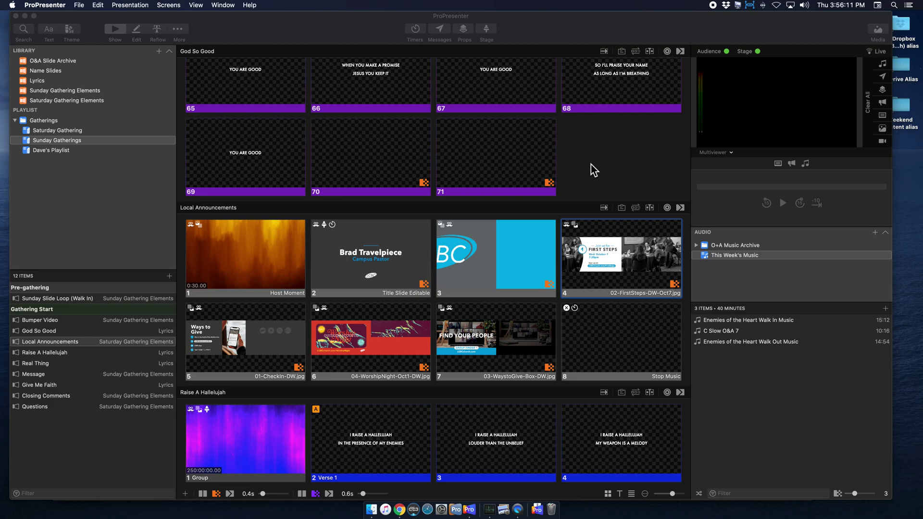
{"action": "left_click", "coordinate": [590, 165]}
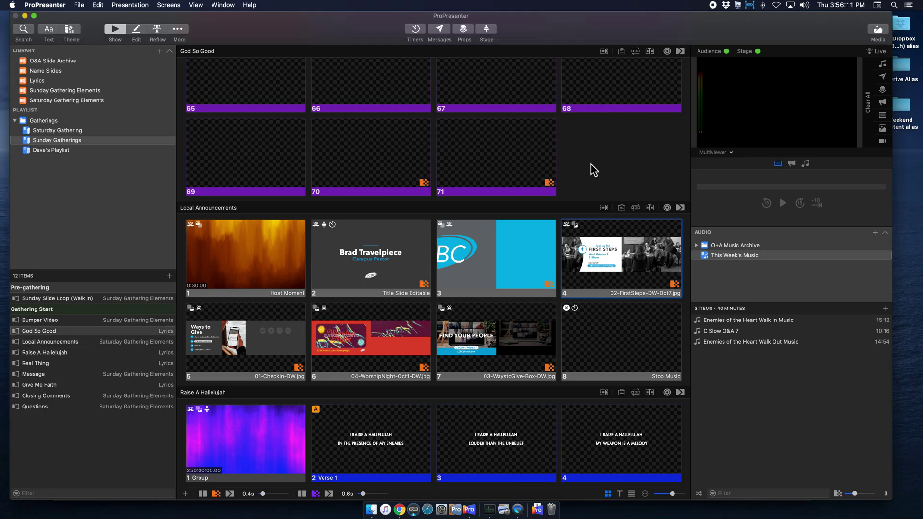
- Add a new prop in the Props Editor, rename it 'Check In', and keep the 1920 x 1080 size
{"action": "left_click", "coordinate": [180, 30]}
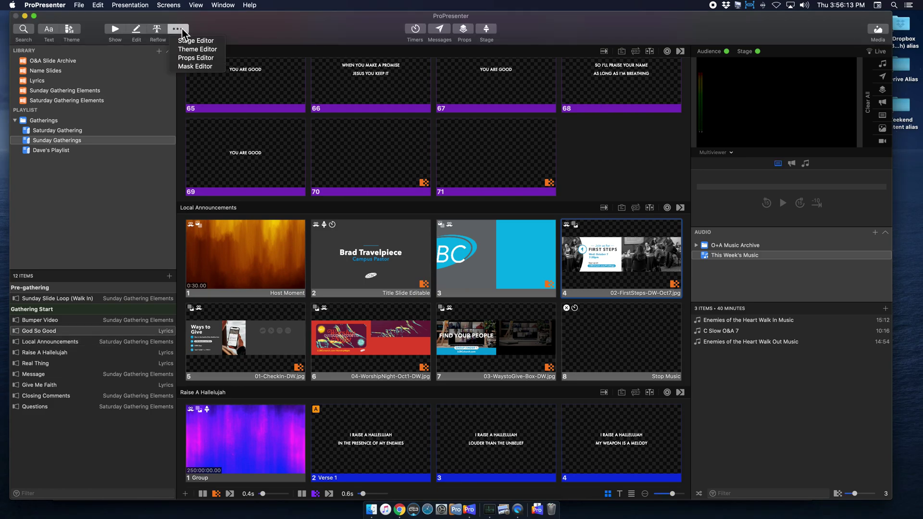
{"action": "left_click", "coordinate": [220, 58]}
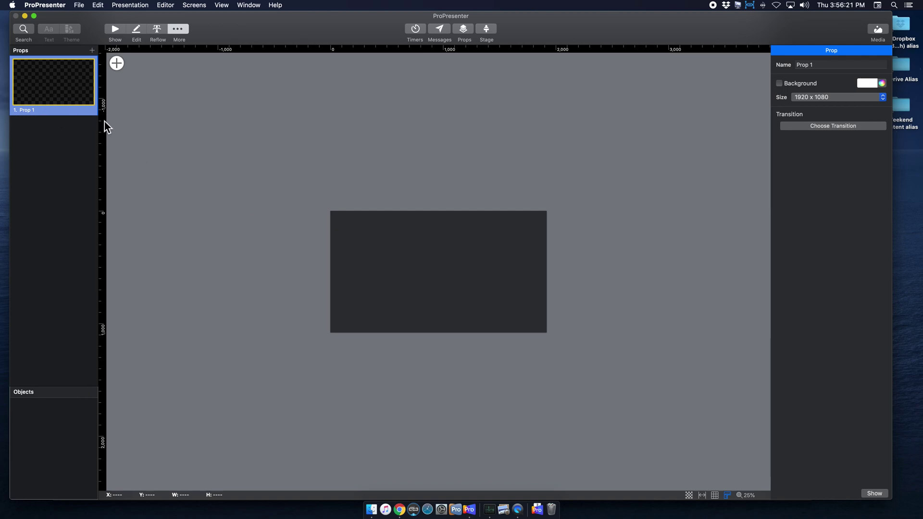
{"action": "right_click", "coordinate": [50, 87]}
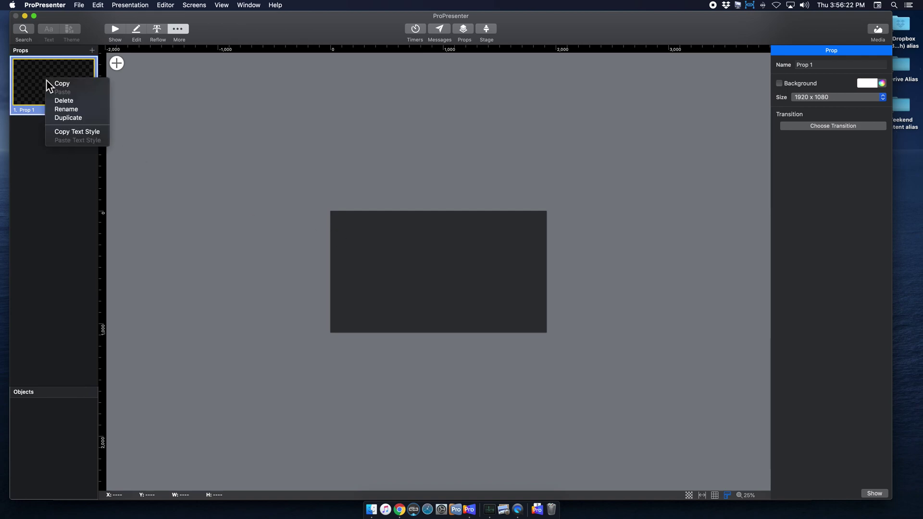
{"action": "left_click", "coordinate": [67, 110]}
{"action": "type", "text": "Check In"}
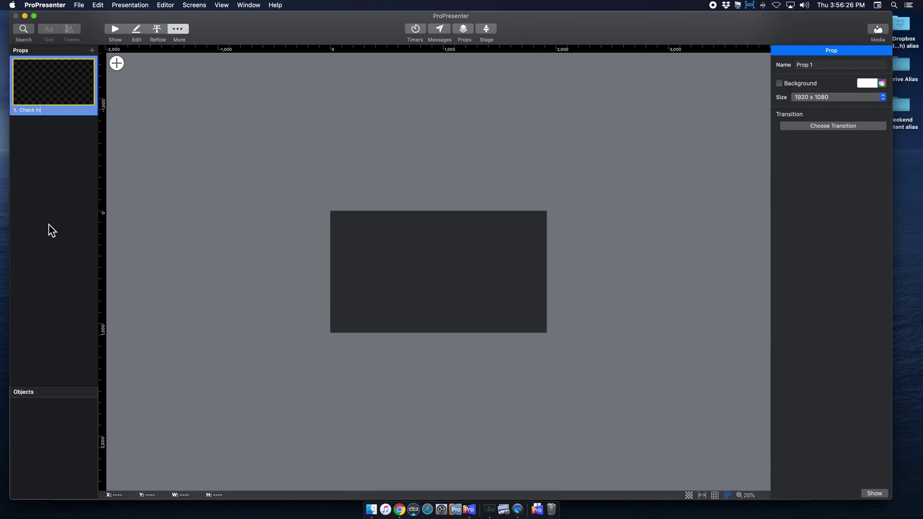
{"action": "key", "text": "Return"}
{"action": "left_click", "coordinate": [822, 98]}
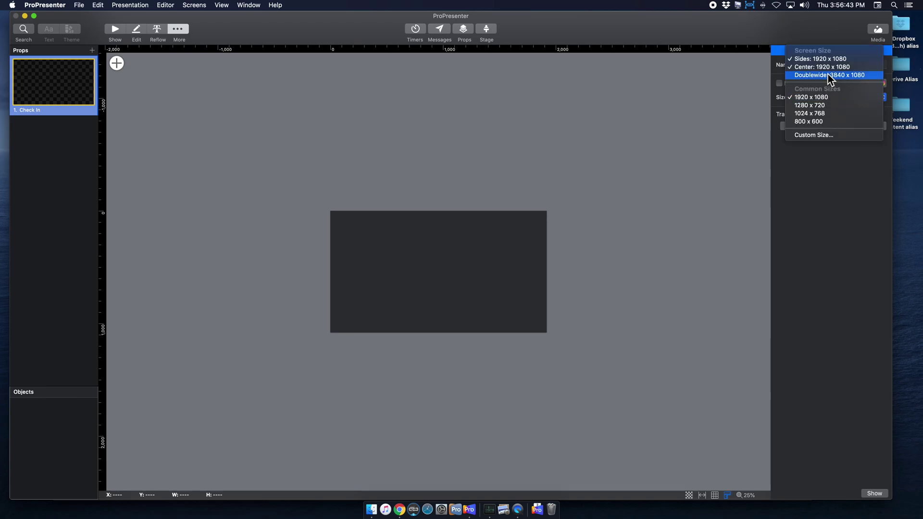
{"action": "left_click", "coordinate": [815, 175]}
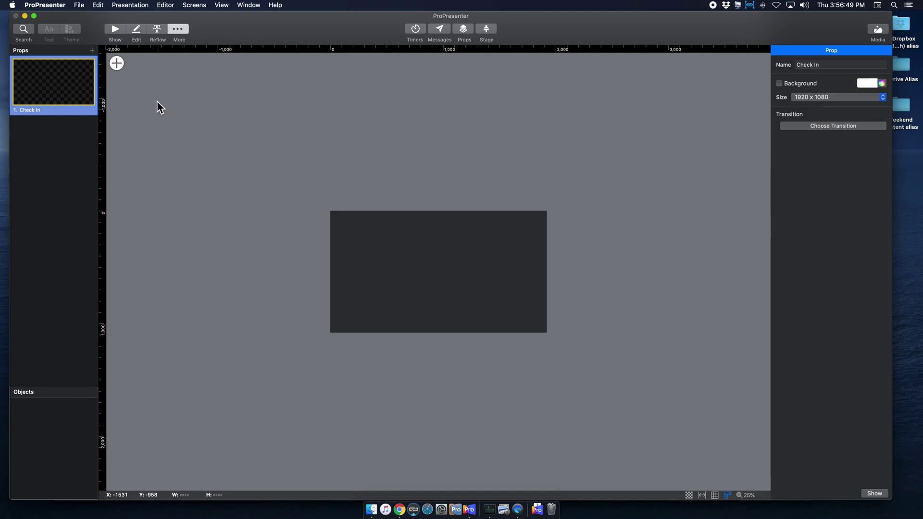
- Import CheckInBar-Locations.png as a media object and snap it centred so the bar sits along the bottom
{"action": "left_click", "coordinate": [117, 63]}
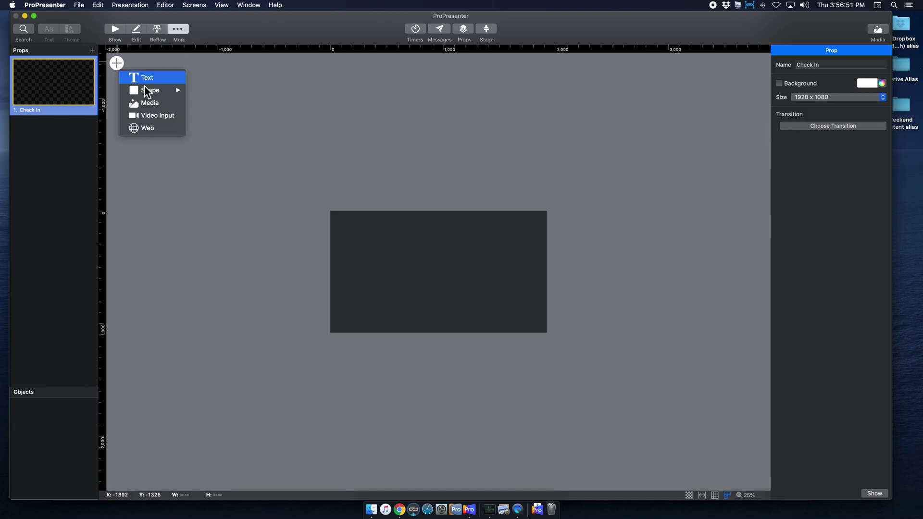
{"action": "left_click", "coordinate": [161, 104]}
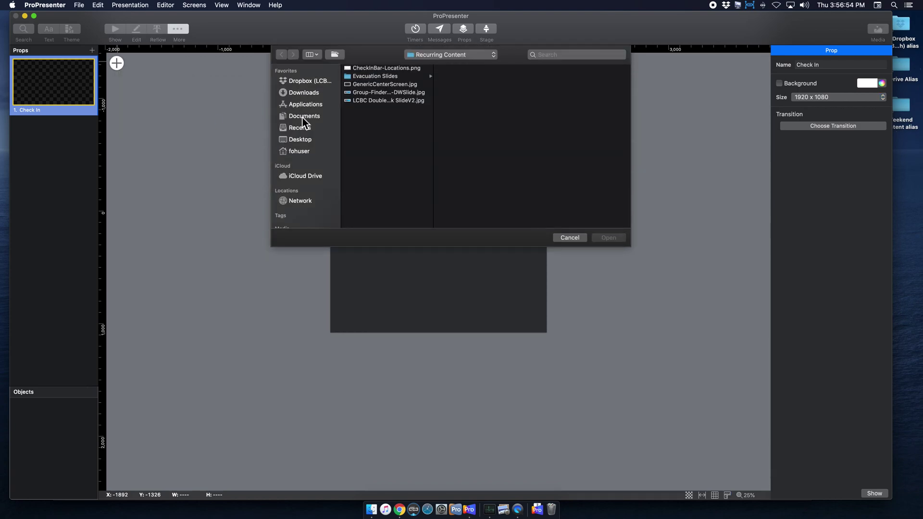
{"action": "left_click", "coordinate": [399, 68]}
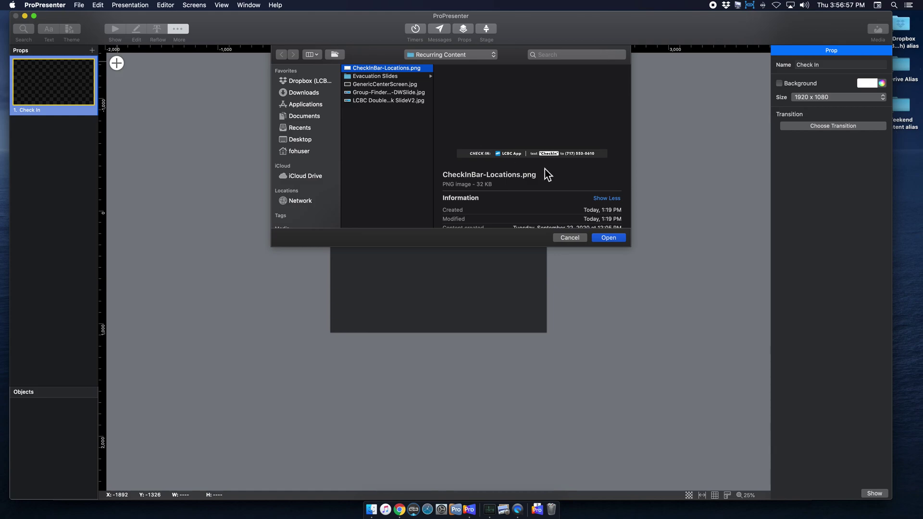
{"action": "left_click", "coordinate": [609, 238]}
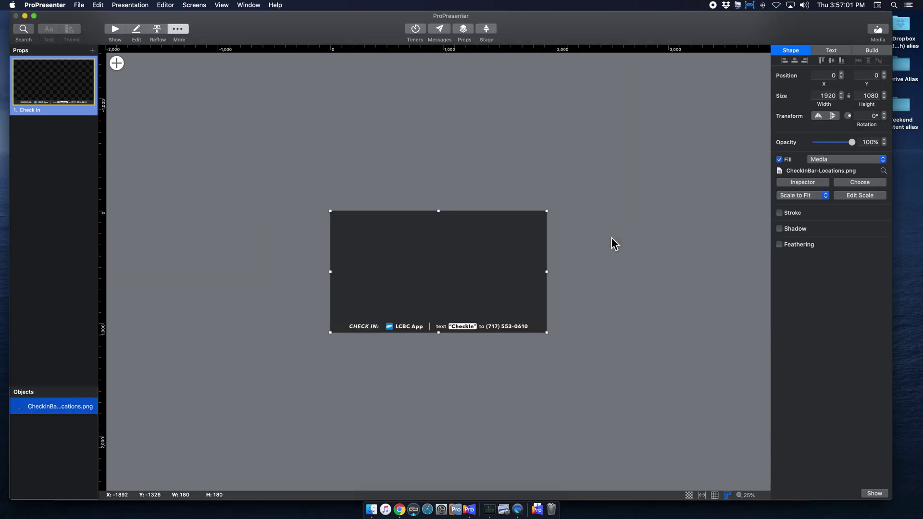
{"action": "left_click", "coordinate": [611, 237]}
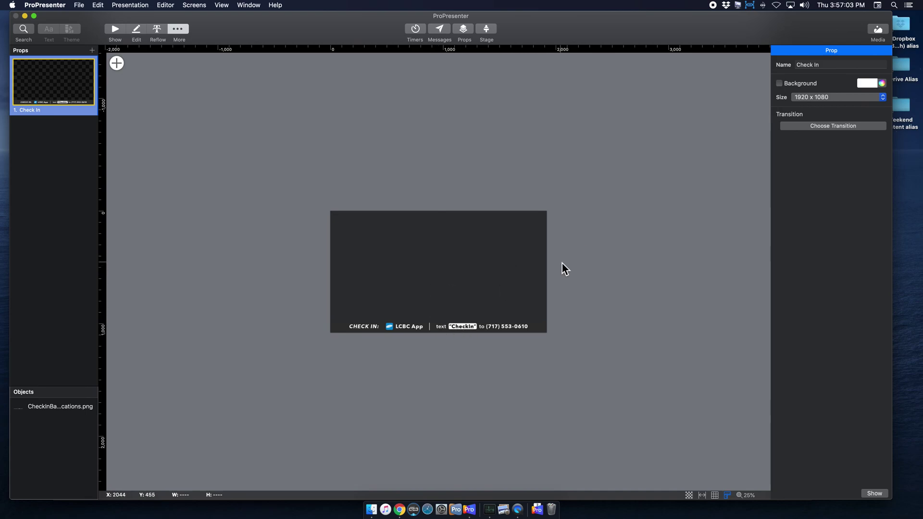
{"action": "scroll", "coordinate": [604, 238], "scroll_direction": "right", "scroll_amount": 1}
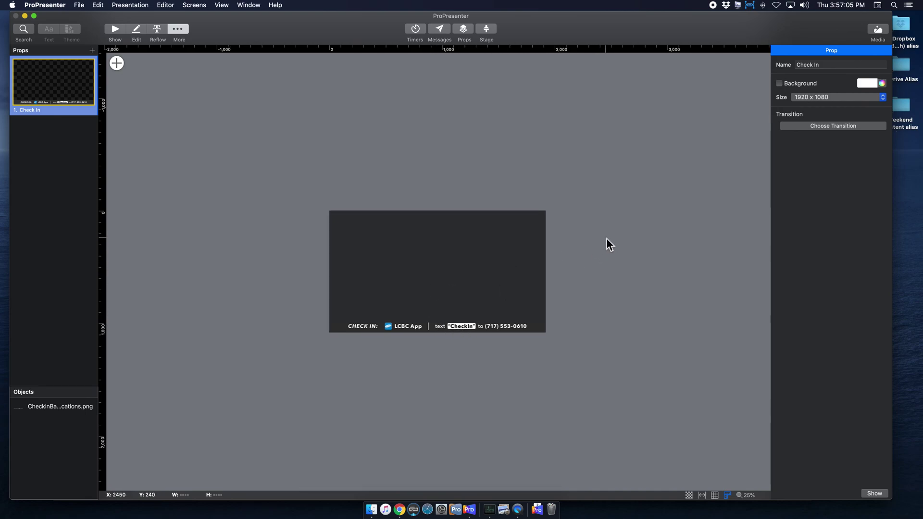
{"action": "left_click", "coordinate": [474, 272]}
{"action": "mouse_move", "coordinate": [463, 264]}
{"action": "left_mouse_down"}
{"action": "mouse_move", "coordinate": [442, 276]}
{"action": "mouse_move", "coordinate": [477, 270]}
{"action": "mouse_move", "coordinate": [467, 278]}
{"action": "left_mouse_up"}
{"action": "left_click", "coordinate": [596, 270]}
- Set the Check In prop's transition to Dissolve with a 0.6-second duration
{"action": "left_click", "coordinate": [824, 126]}
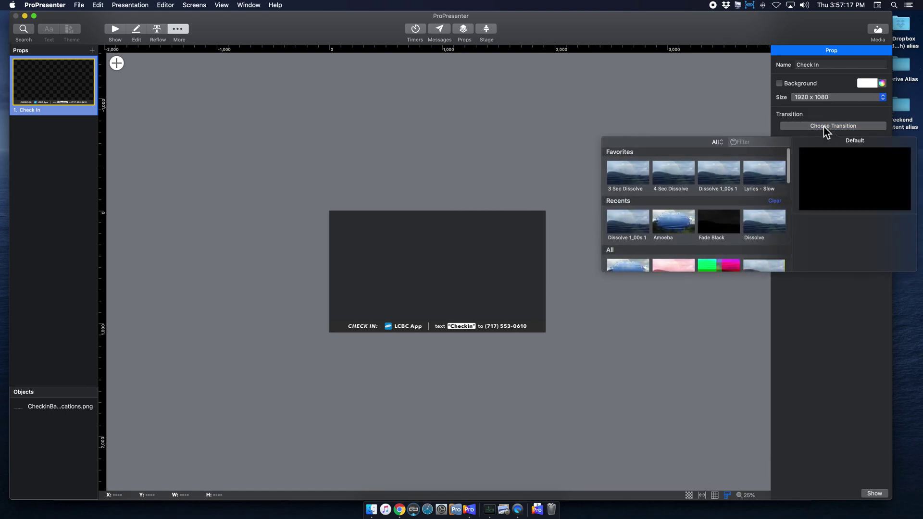
{"action": "left_click", "coordinate": [759, 222]}
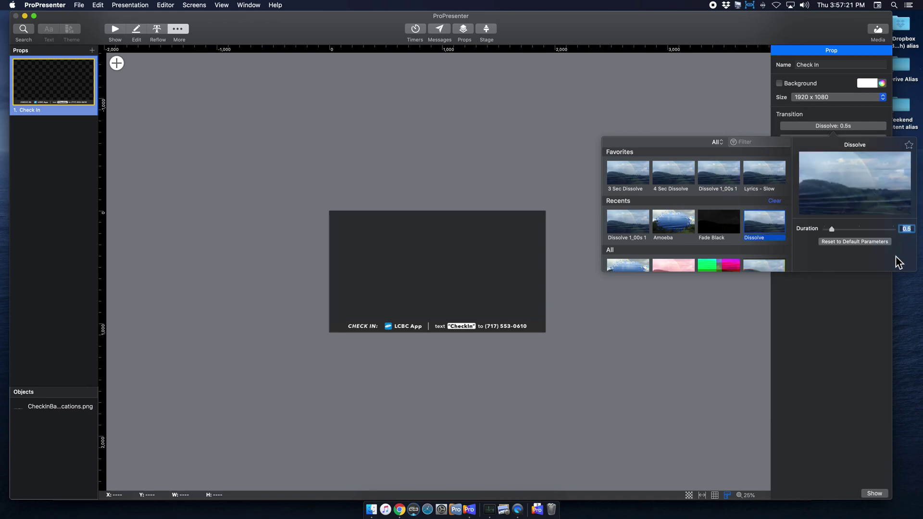
{"action": "type", "text": "0.6"}
{"action": "key", "text": "Return"}
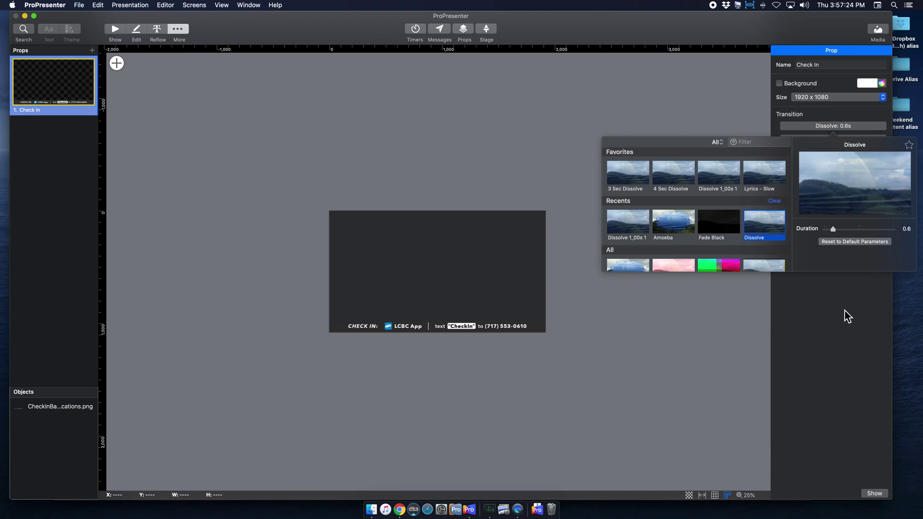
{"action": "left_click", "coordinate": [844, 310]}
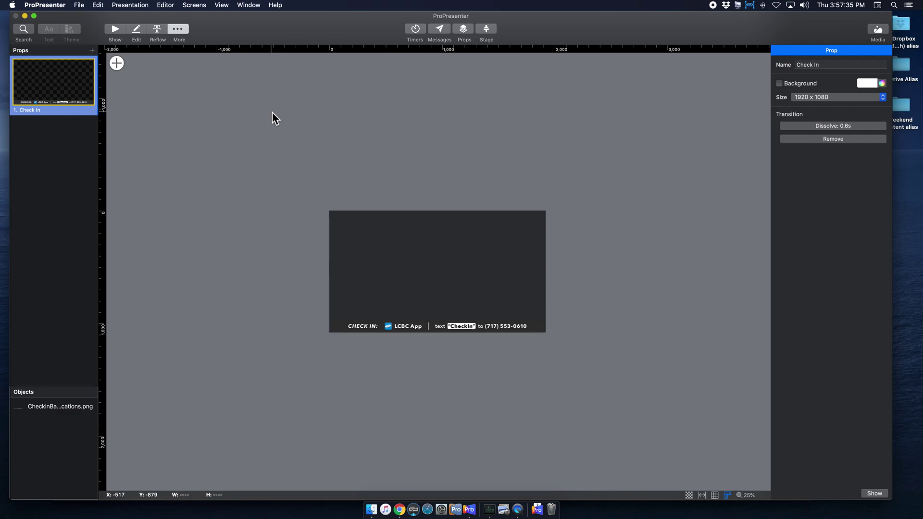
- Return to the Show view and put the FirstSteps announcement slide live
{"action": "left_click", "coordinate": [122, 30]}
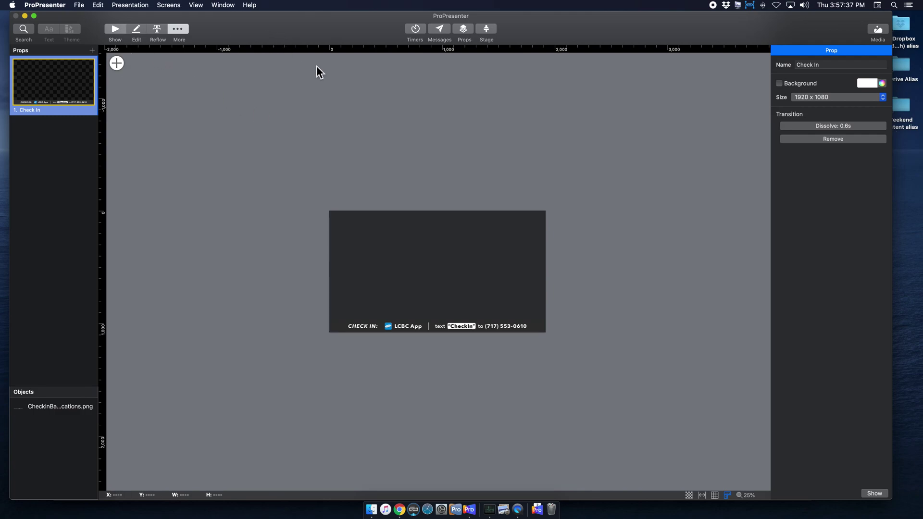
{"action": "left_click", "coordinate": [176, 6]}
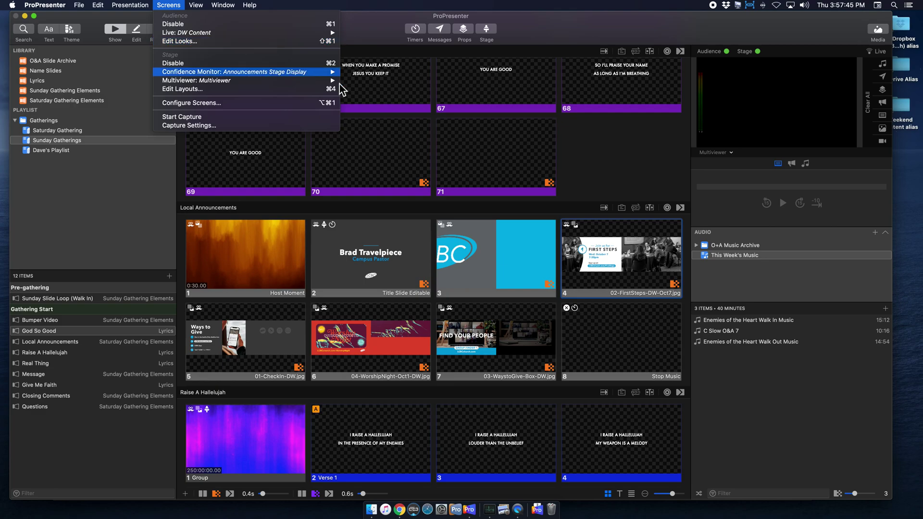
{"action": "left_click", "coordinate": [579, 145]}
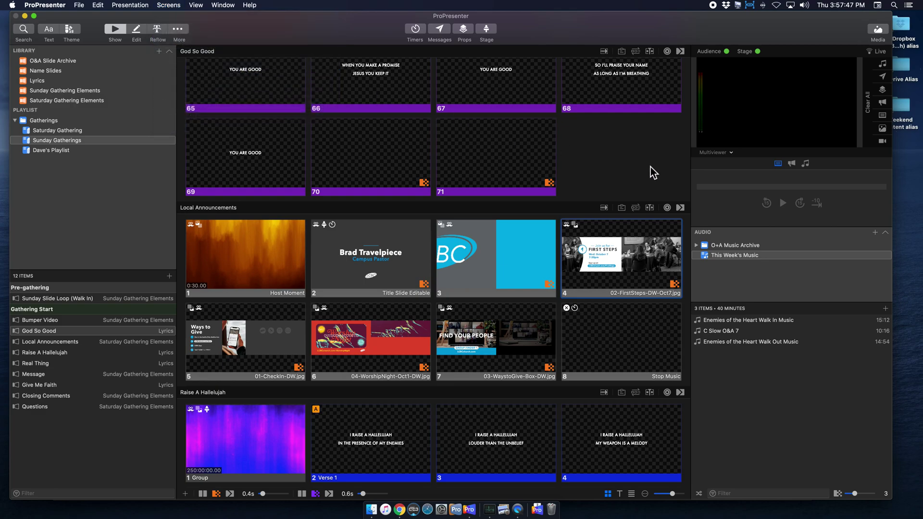
{"action": "left_click", "coordinate": [613, 257]}
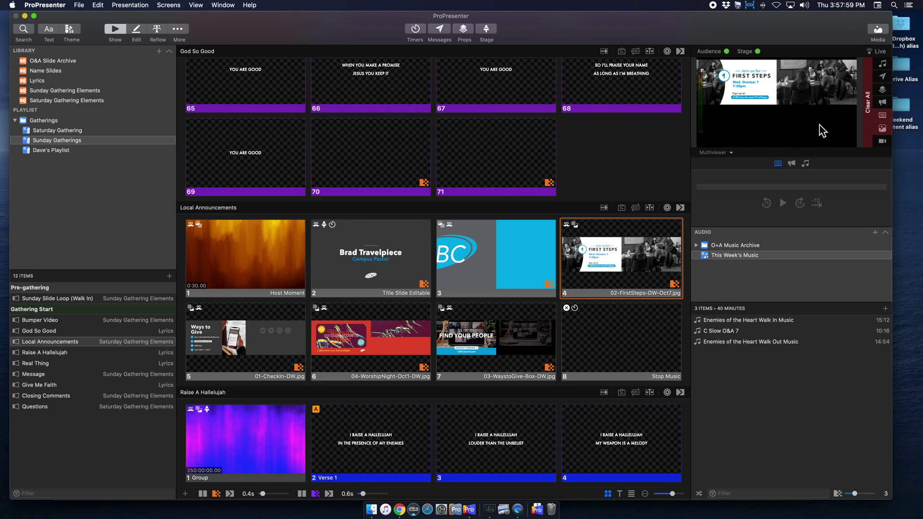
- Review the Center, Doublewide and Sides audience screen settings in Configure Screens
{"action": "left_click", "coordinate": [173, 6]}
{"action": "left_click", "coordinate": [193, 103]}
{"action": "left_click", "coordinate": [269, 202]}
{"action": "left_click", "coordinate": [272, 222]}
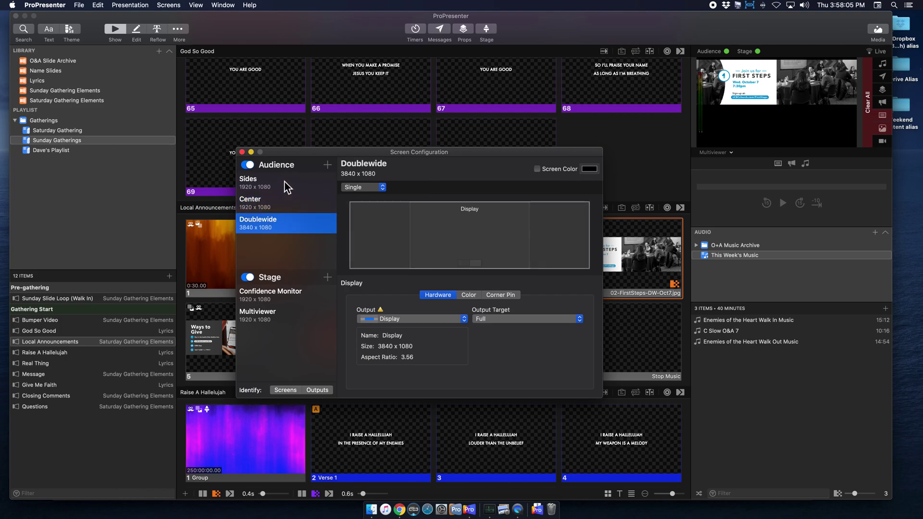
{"action": "left_click", "coordinate": [284, 181]}
{"action": "left_click", "coordinate": [242, 152]}
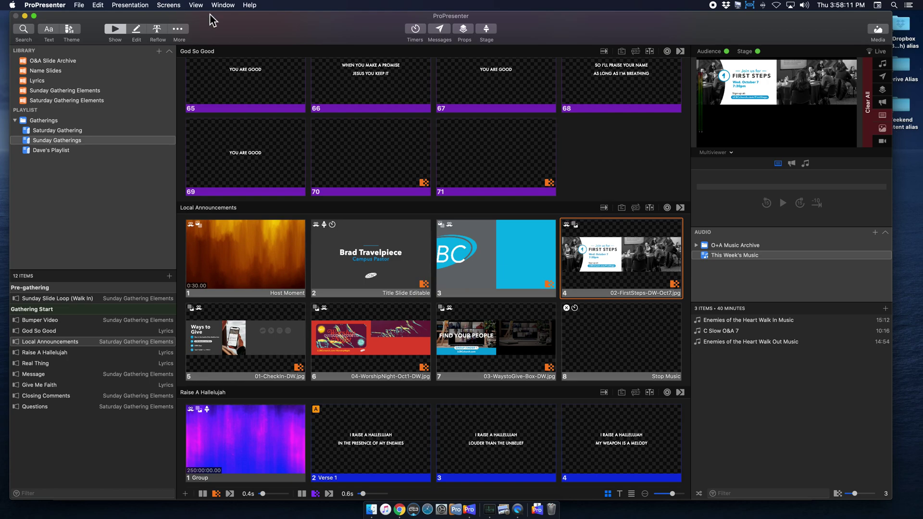
- Set the DW Content look to show props and messages on Sides only, and make it live
{"action": "left_click", "coordinate": [178, 6]}
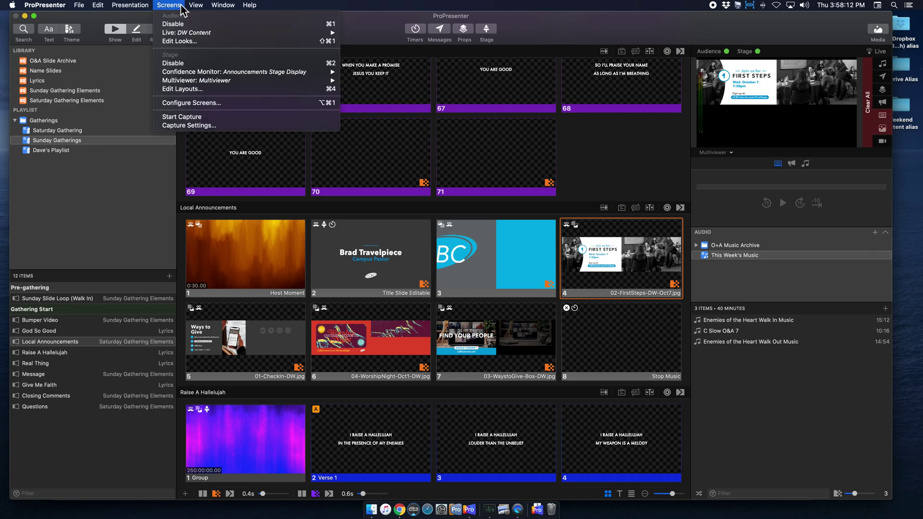
{"action": "left_click", "coordinate": [179, 41]}
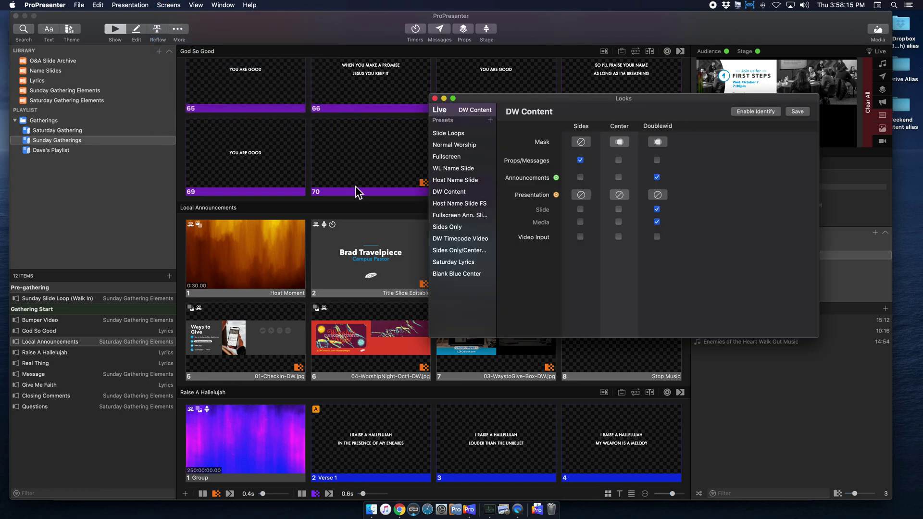
{"action": "left_click", "coordinate": [456, 193]}
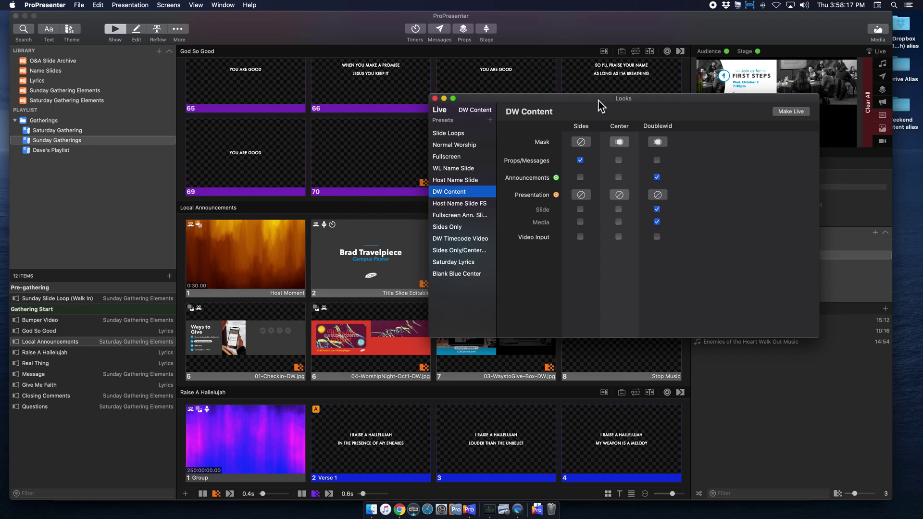
{"action": "left_click_drag", "start_coordinate": [597, 102], "coordinate": [362, 105]}
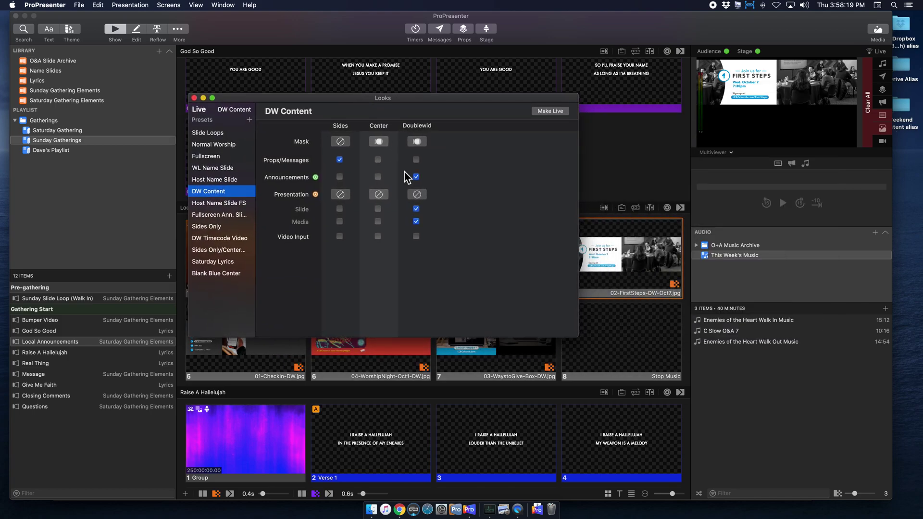
{"action": "left_click", "coordinate": [339, 159]}
{"action": "left_click", "coordinate": [416, 159]}
{"action": "left_click", "coordinate": [417, 160]}
{"action": "left_click", "coordinate": [339, 160]}
{"action": "left_click", "coordinate": [543, 111]}
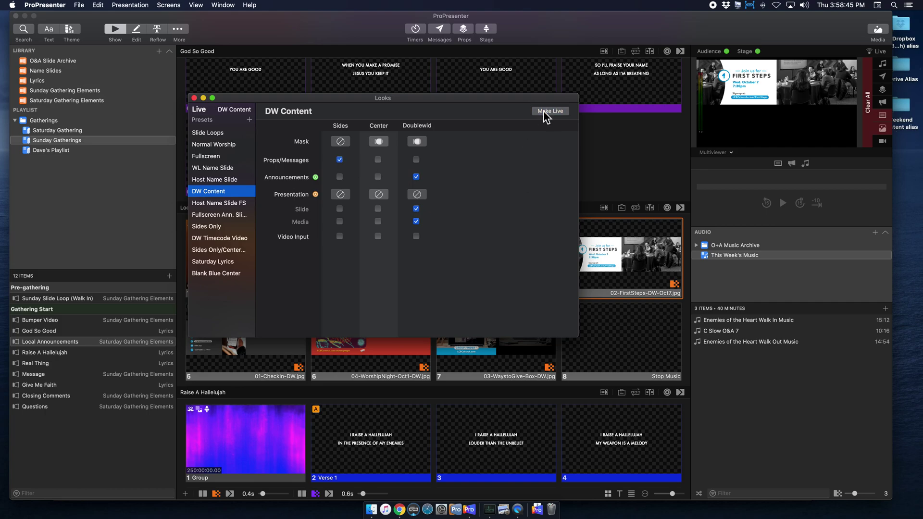
{"action": "left_click", "coordinate": [194, 98]}
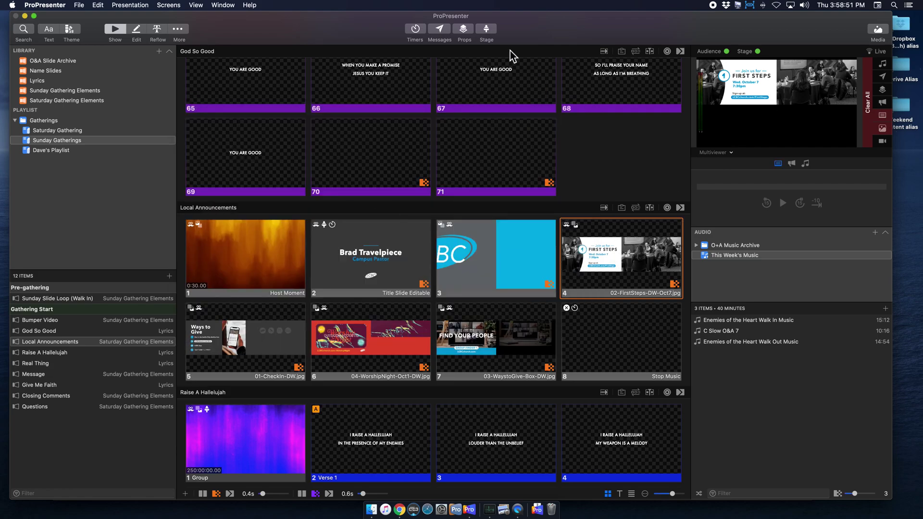
{"action": "left_click", "coordinate": [464, 30]}
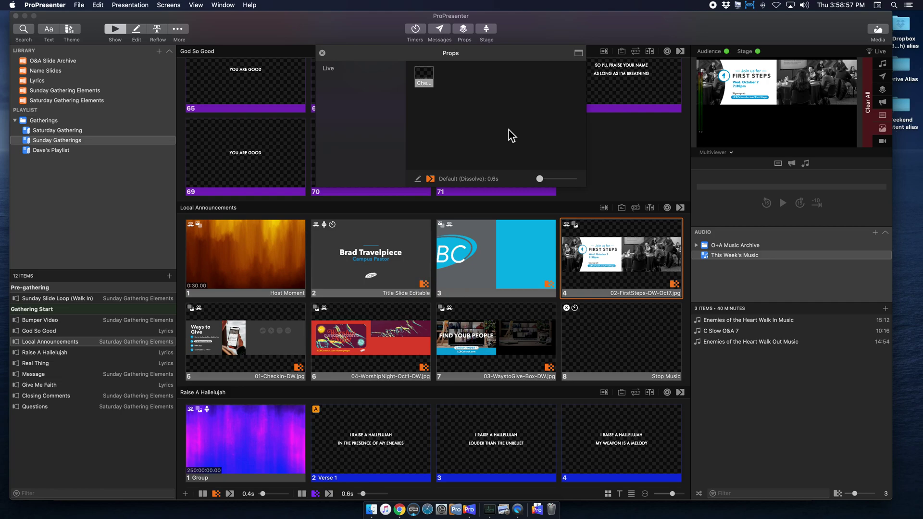
{"action": "left_click", "coordinate": [423, 78]}
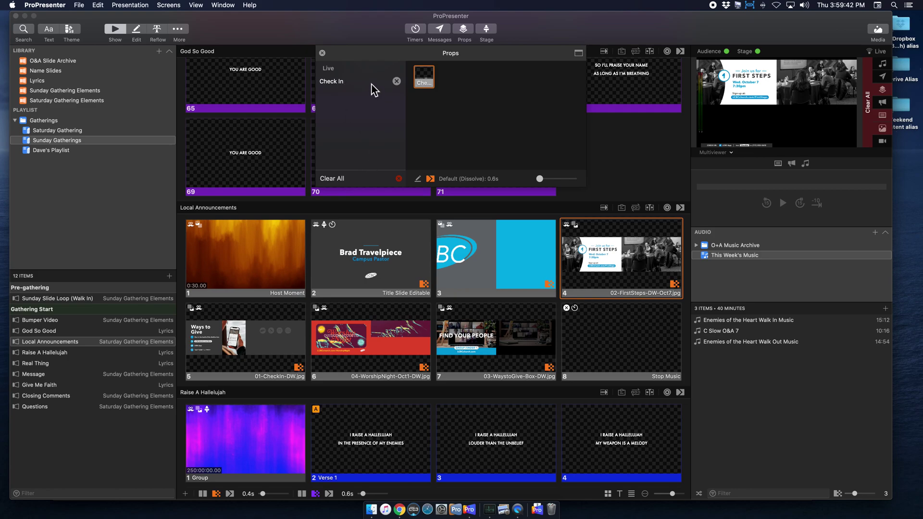
{"action": "left_click", "coordinate": [342, 180]}
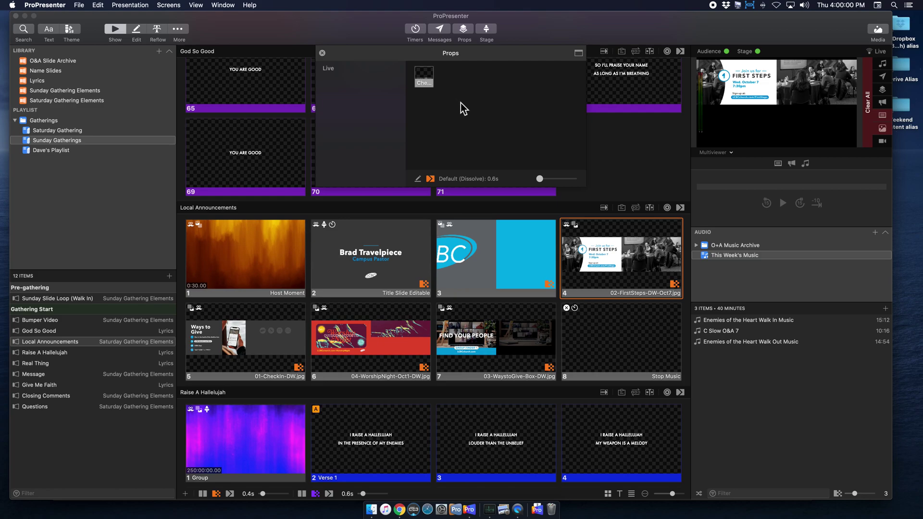
{"action": "left_click", "coordinate": [322, 53]}
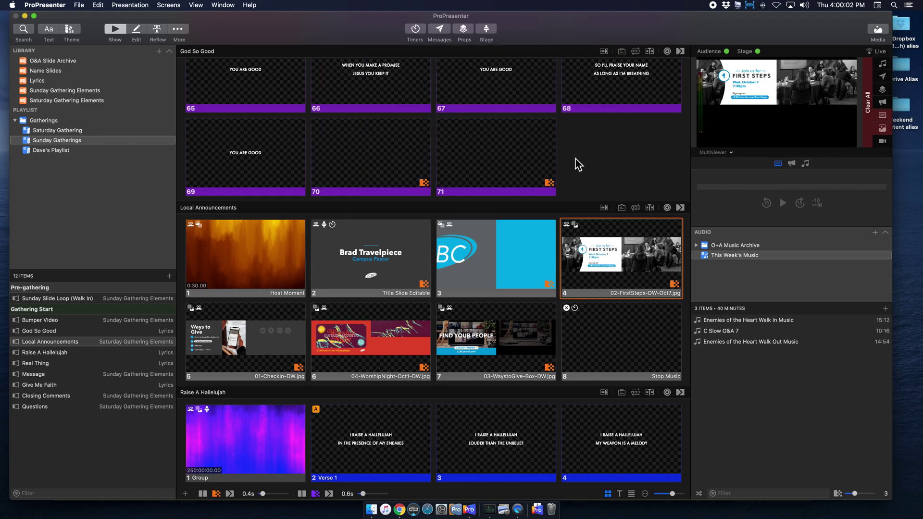
- Attach a Prop action from the Action Palette to the First Steps slide, set to Check In
{"action": "right_click", "coordinate": [593, 247]}
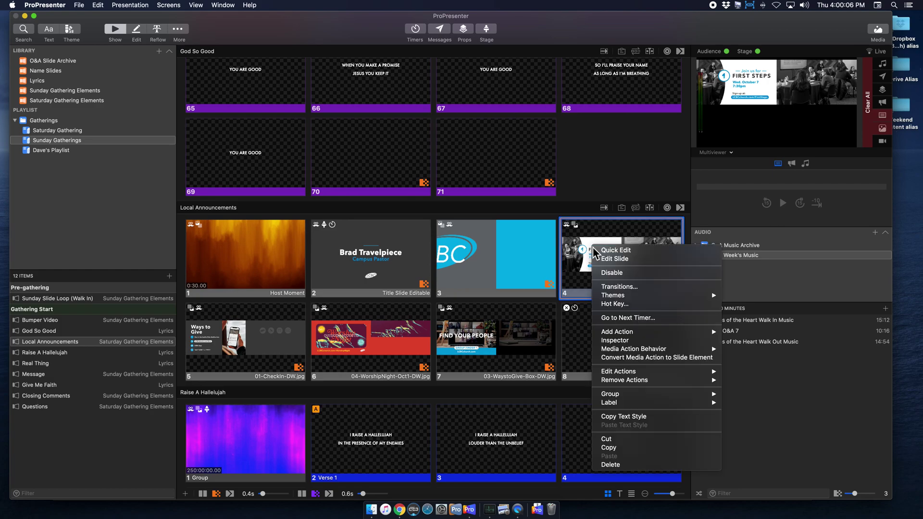
{"action": "mouse_move", "coordinate": [672, 332]}
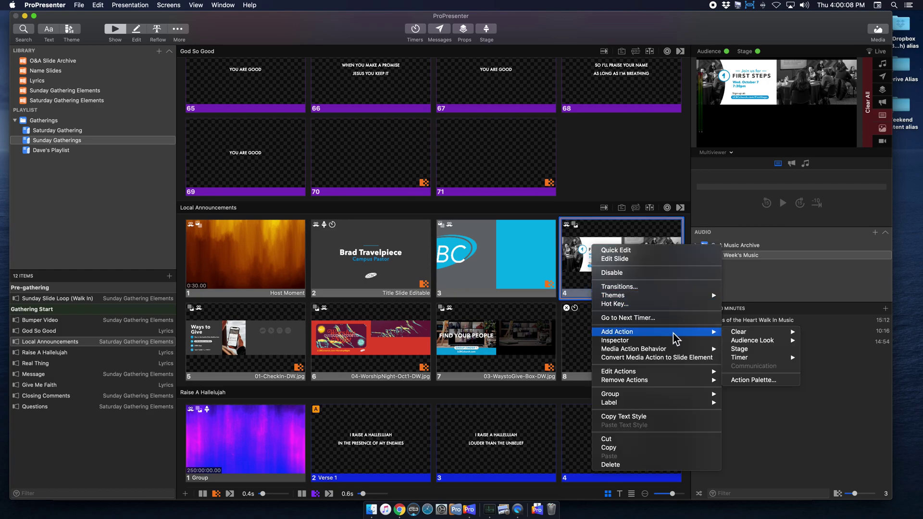
{"action": "left_click", "coordinate": [767, 383]}
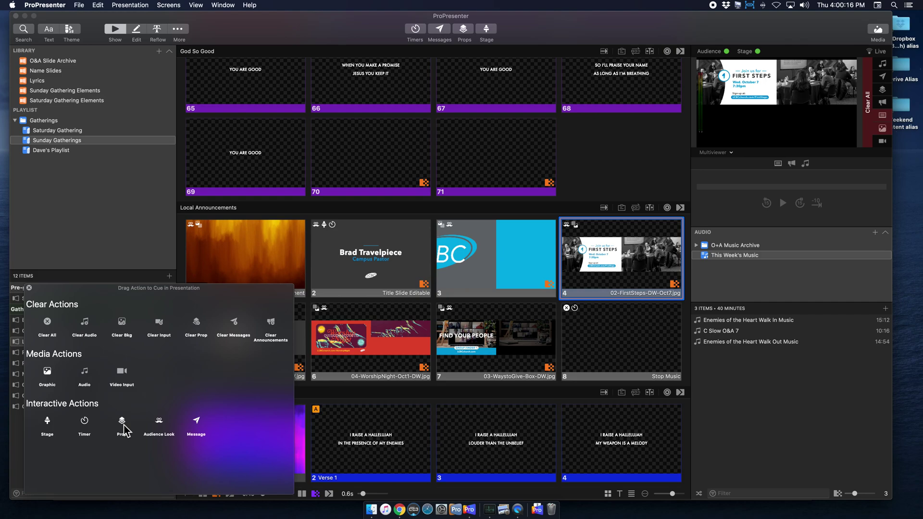
{"action": "left_click_drag", "start_coordinate": [124, 429], "coordinate": [629, 238]}
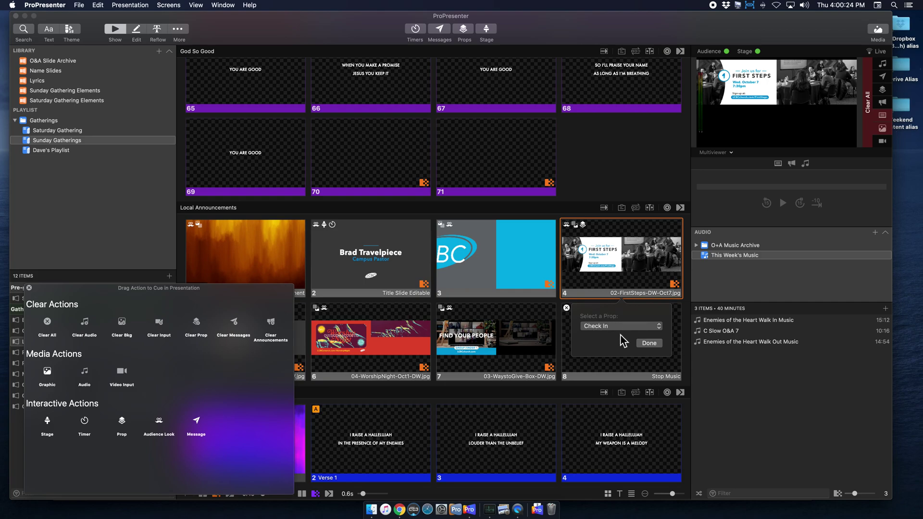
{"action": "left_click", "coordinate": [649, 343]}
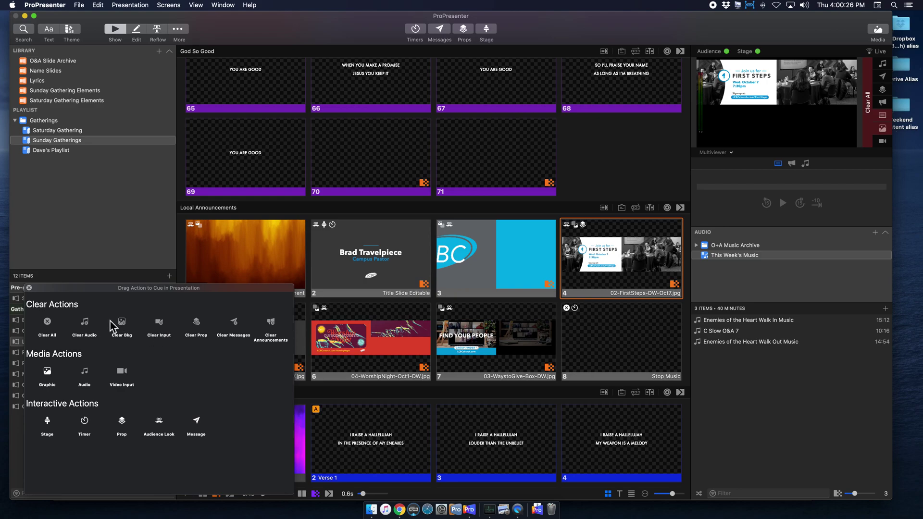
- Fire the First Steps slide, confirm Check In is live in the Props list, then Clear All
{"action": "left_click", "coordinate": [29, 288]}
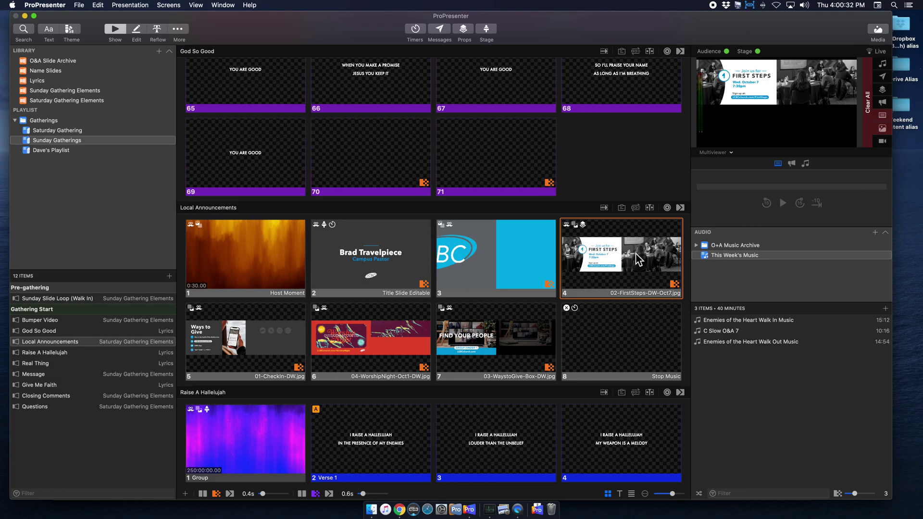
{"action": "left_click", "coordinate": [612, 264]}
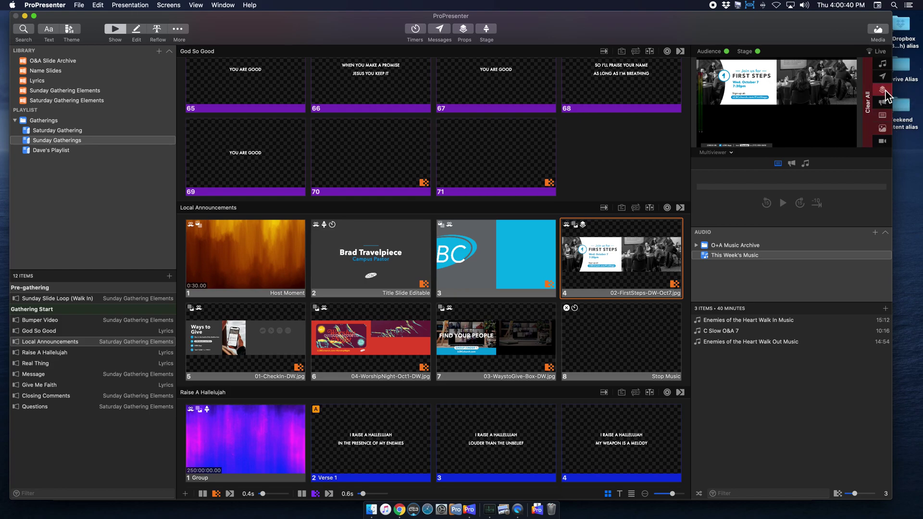
{"action": "left_click", "coordinate": [464, 30]}
{"action": "left_click", "coordinate": [467, 31]}
{"action": "left_click", "coordinate": [868, 113]}
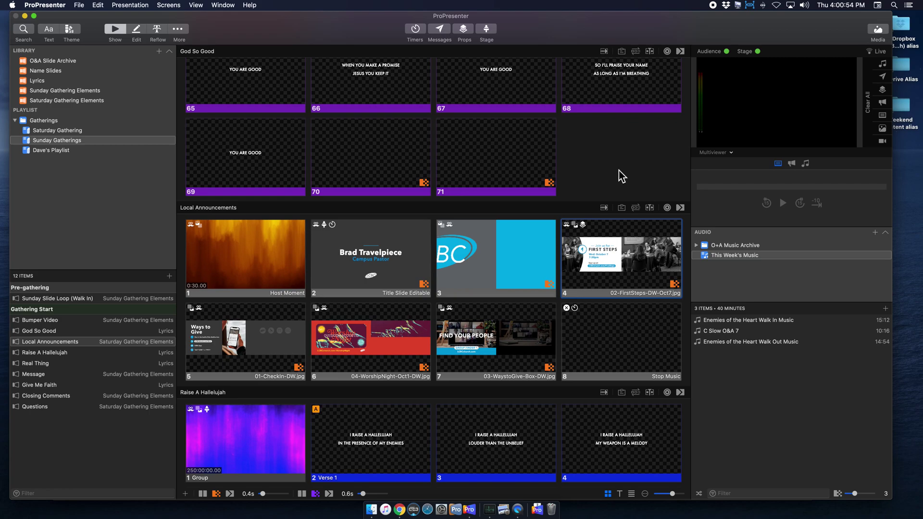
{"action": "key", "text": "Up"}
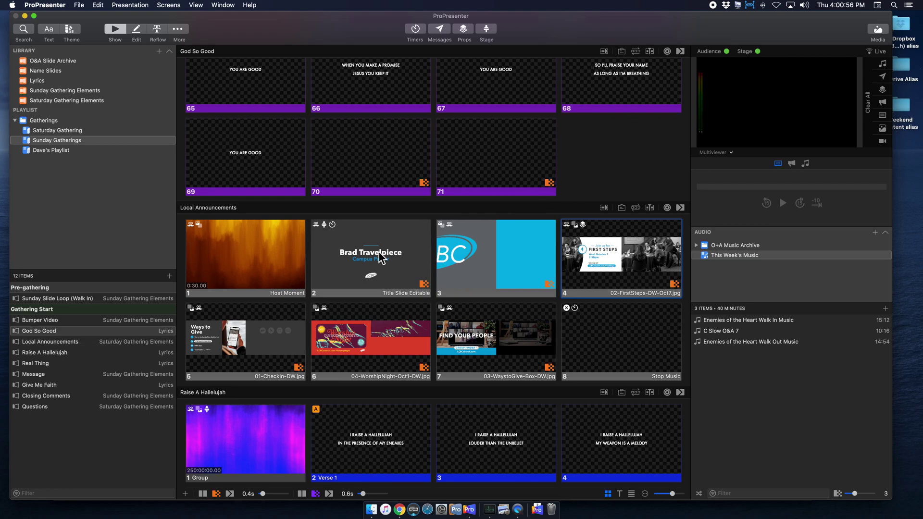
{"action": "left_click", "coordinate": [373, 254]}
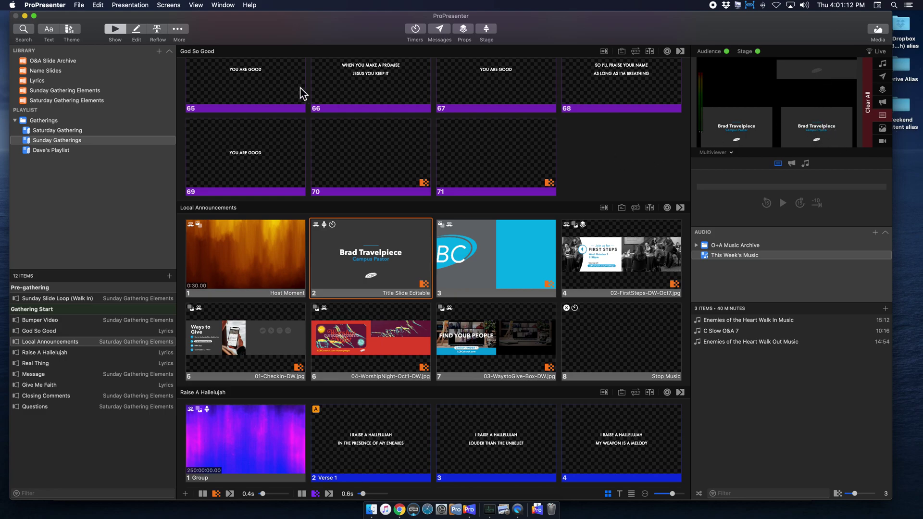
{"action": "left_click", "coordinate": [176, 6]}
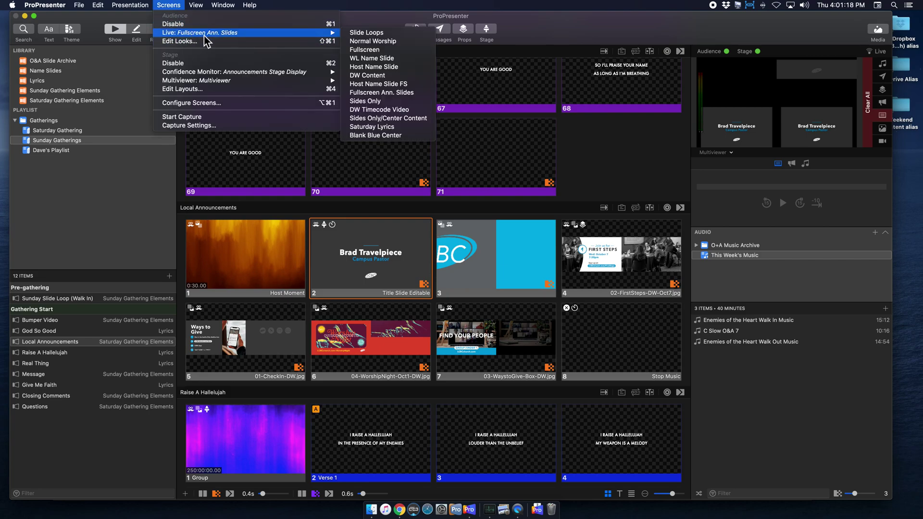
{"action": "left_click", "coordinate": [193, 42]}
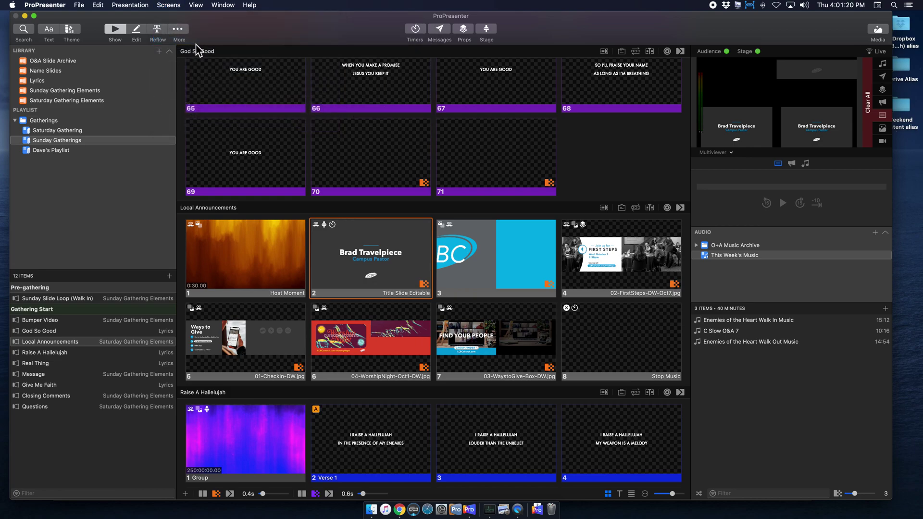
{"action": "left_click", "coordinate": [233, 215]}
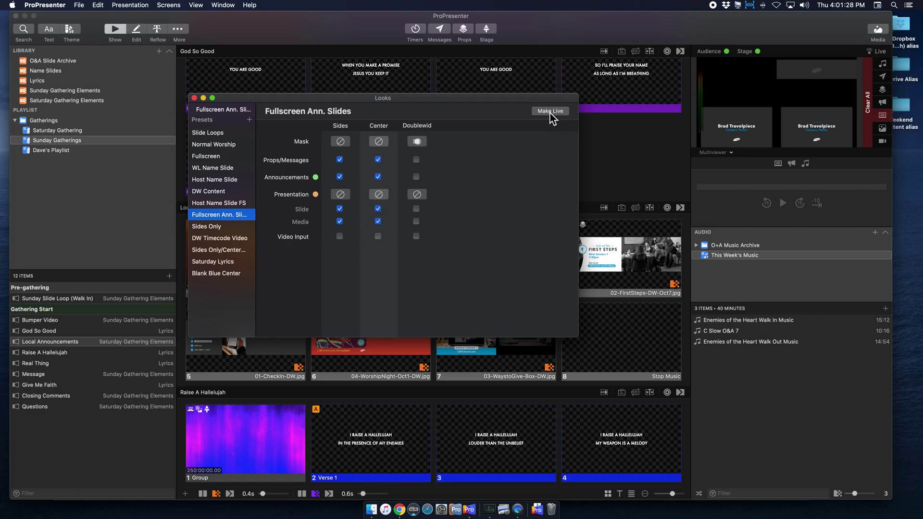
{"action": "left_click", "coordinate": [194, 98]}
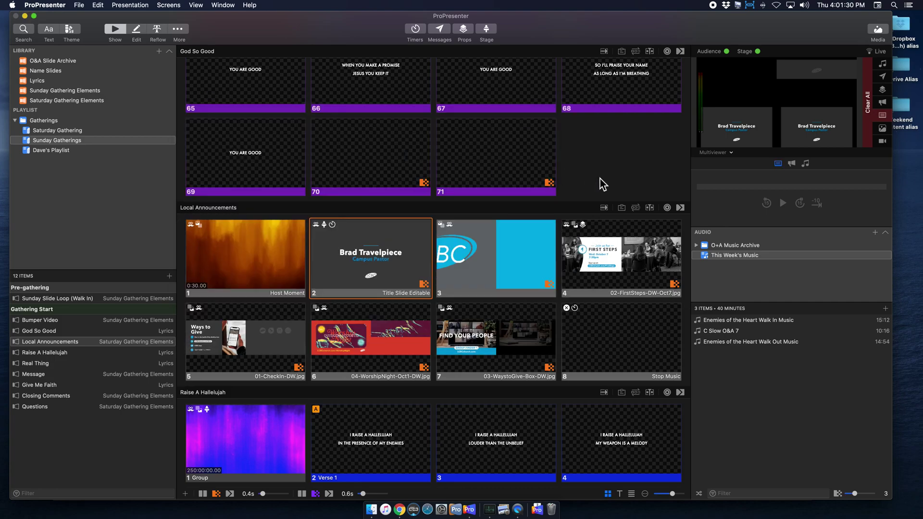
- Put Check In live, remove Center from the Fullscreen Ann. Slides look's props, and make it live
{"action": "left_click", "coordinate": [472, 29]}
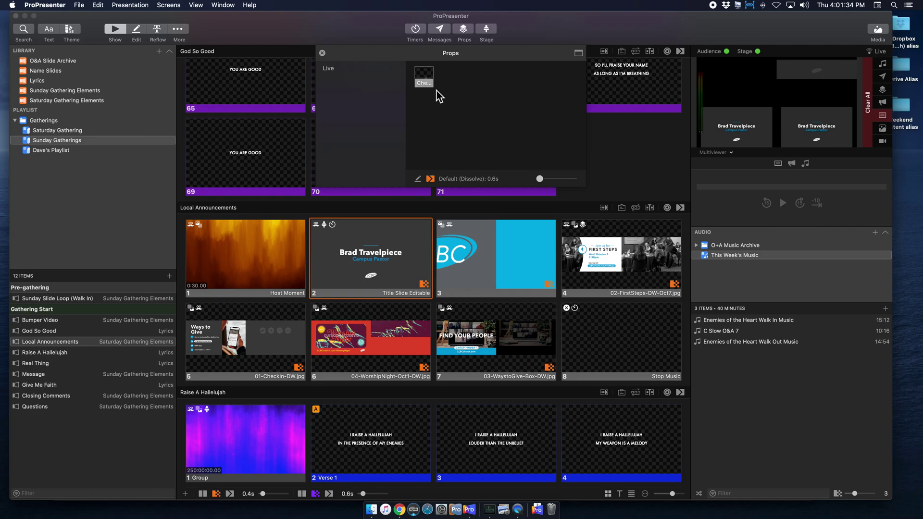
{"action": "left_click", "coordinate": [428, 79]}
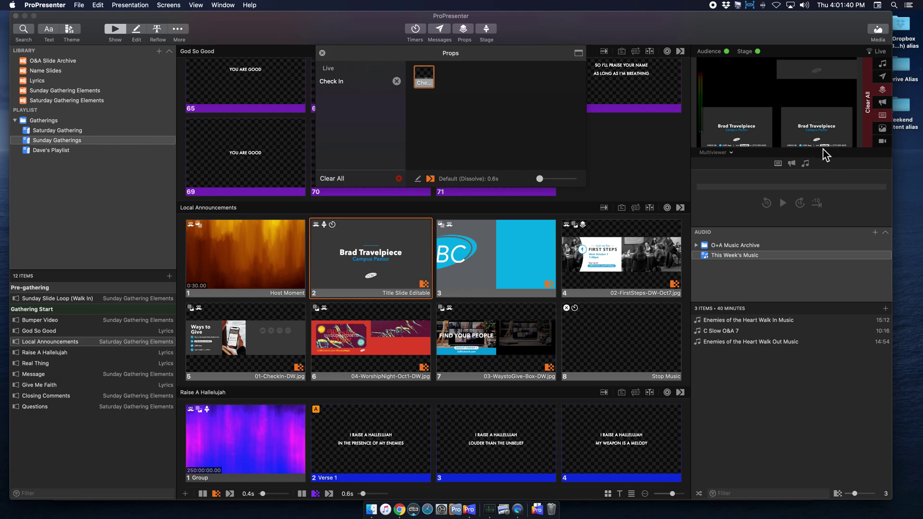
{"action": "left_click", "coordinate": [169, 6]}
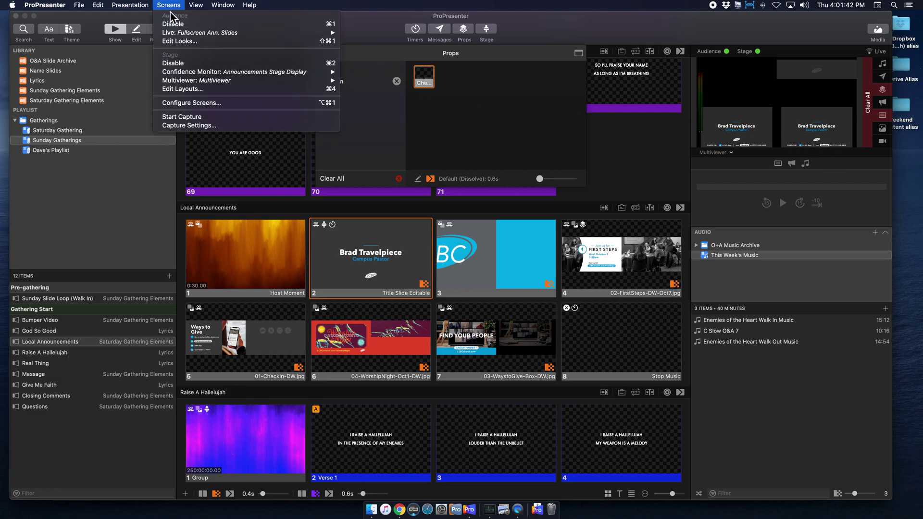
{"action": "left_click", "coordinate": [179, 41]}
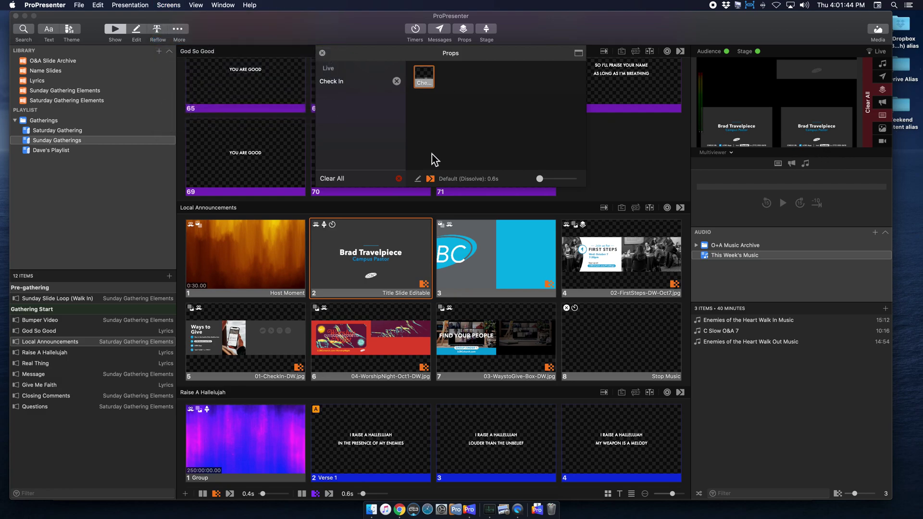
{"action": "left_click", "coordinate": [236, 215]}
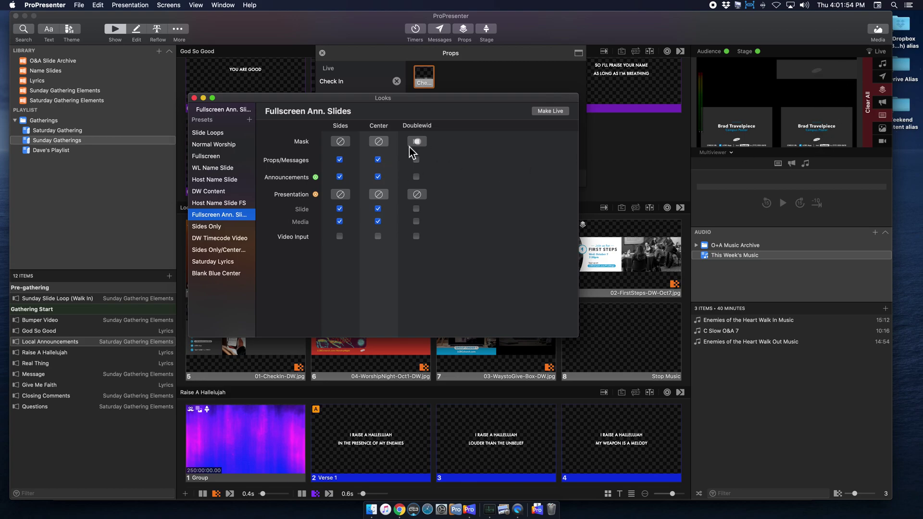
{"action": "left_click", "coordinate": [378, 159]}
{"action": "left_click", "coordinate": [552, 117]}
{"action": "left_click", "coordinate": [194, 98]}
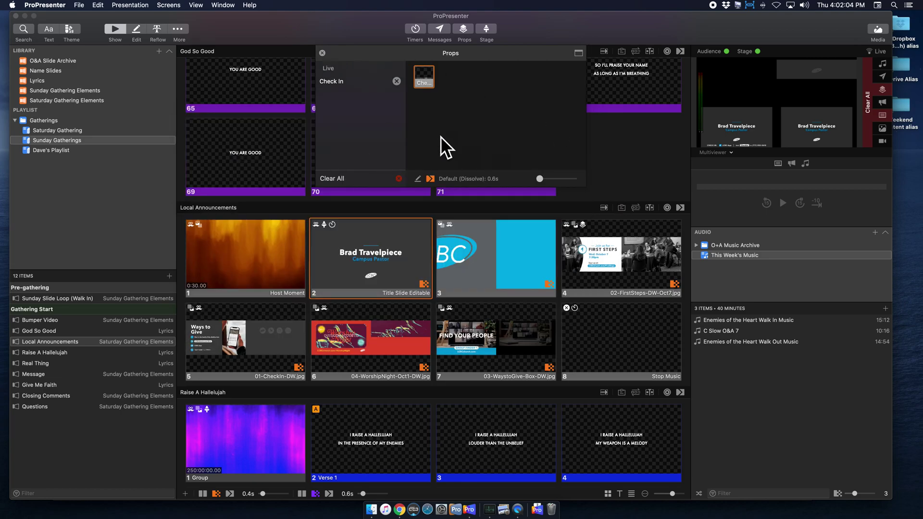
{"action": "left_click", "coordinate": [342, 180]}
{"action": "left_click", "coordinate": [322, 53]}
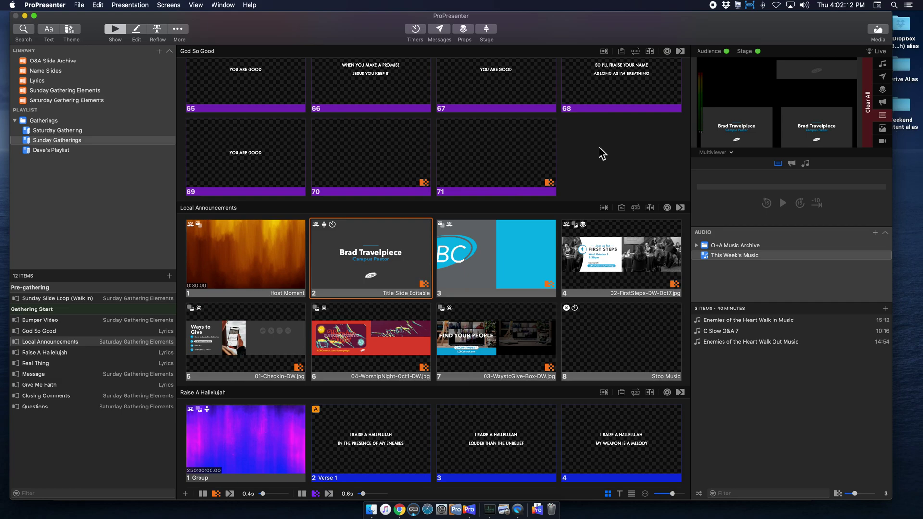
{"action": "key", "text": "F1"}
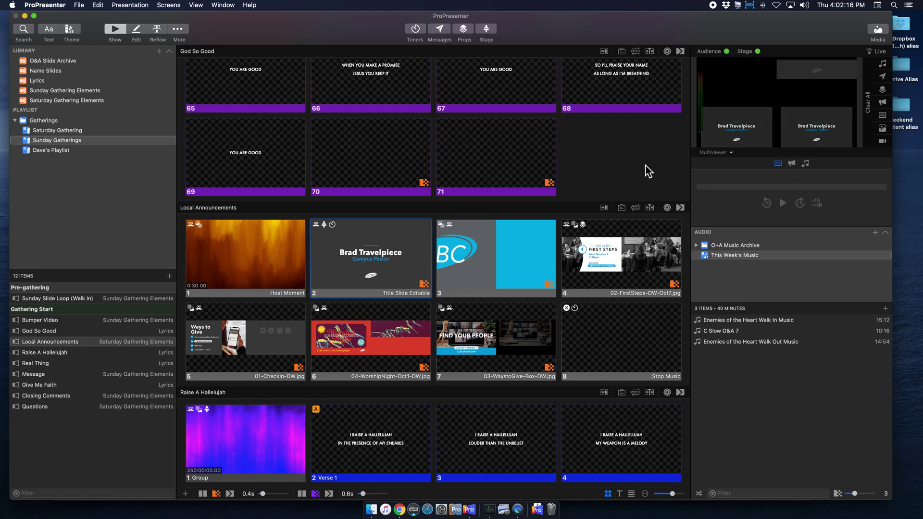